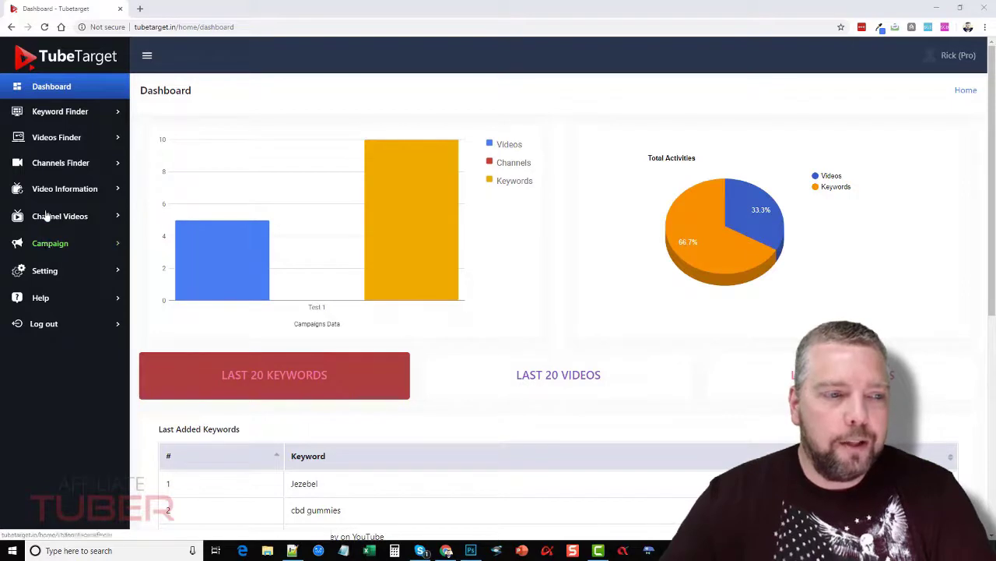
- Open the list of existing campaigns
click(49, 244)
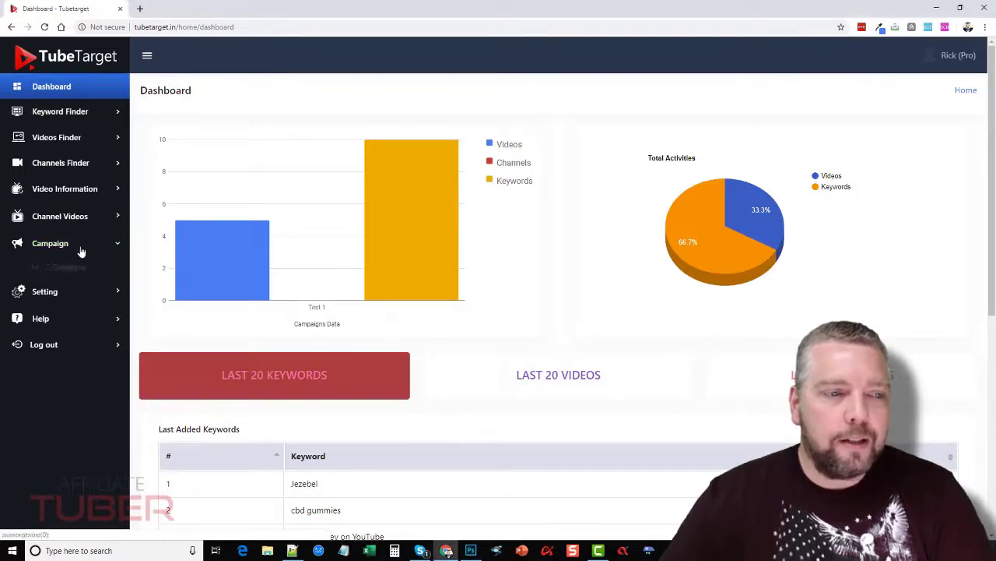
click(81, 267)
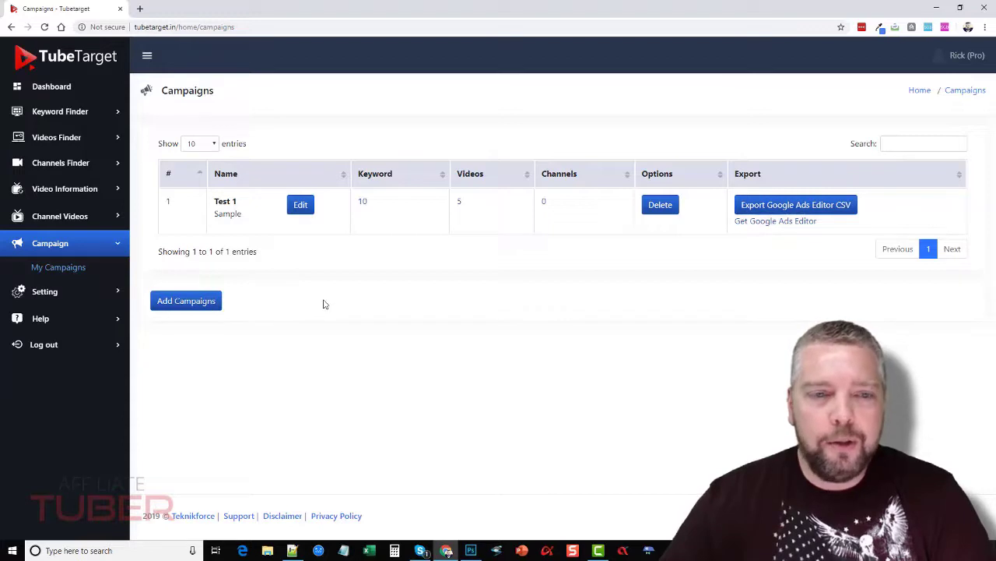
- Search the Keyword Finder for "make money online"
click(58, 113)
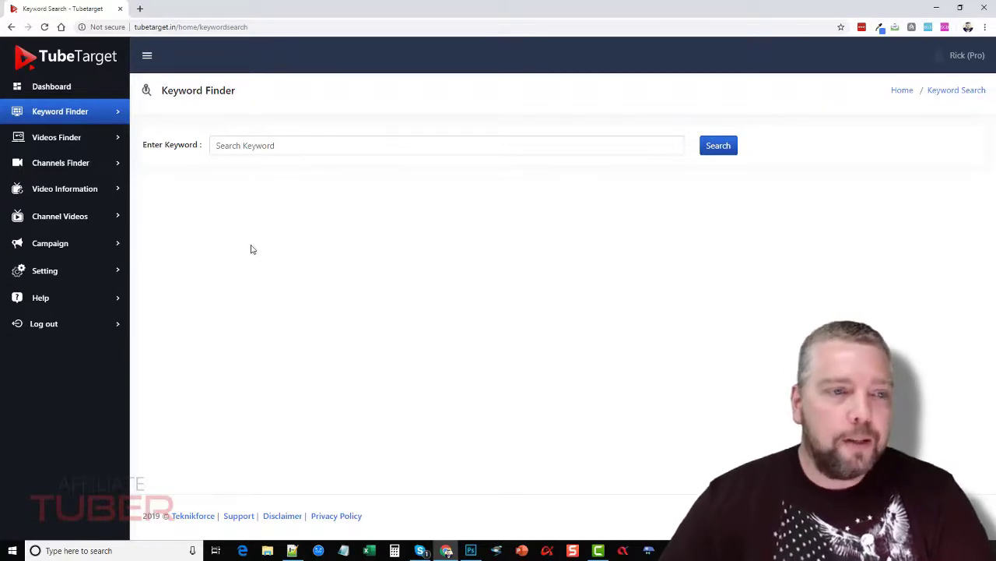
click(245, 147)
text(make m)
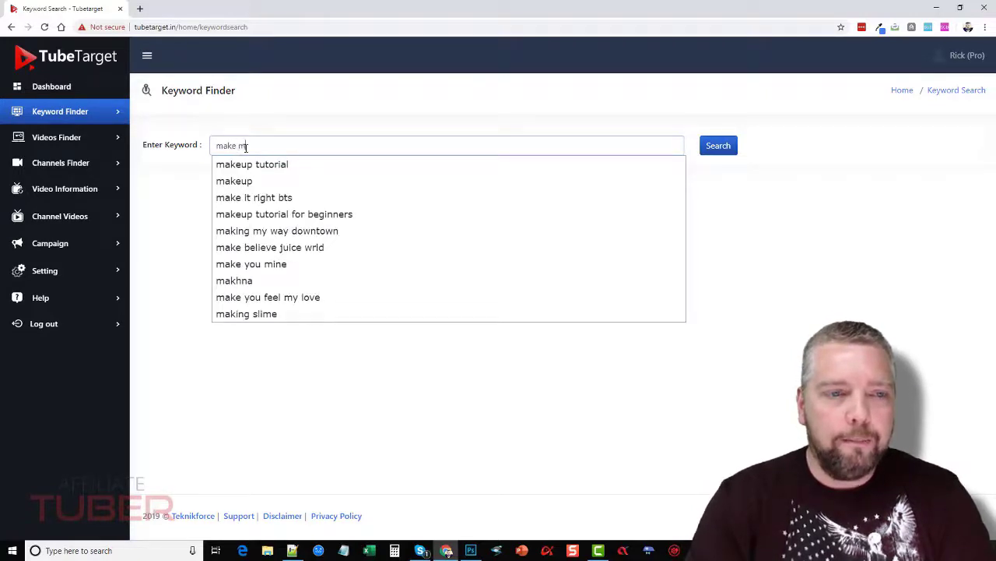
text(eoney online)
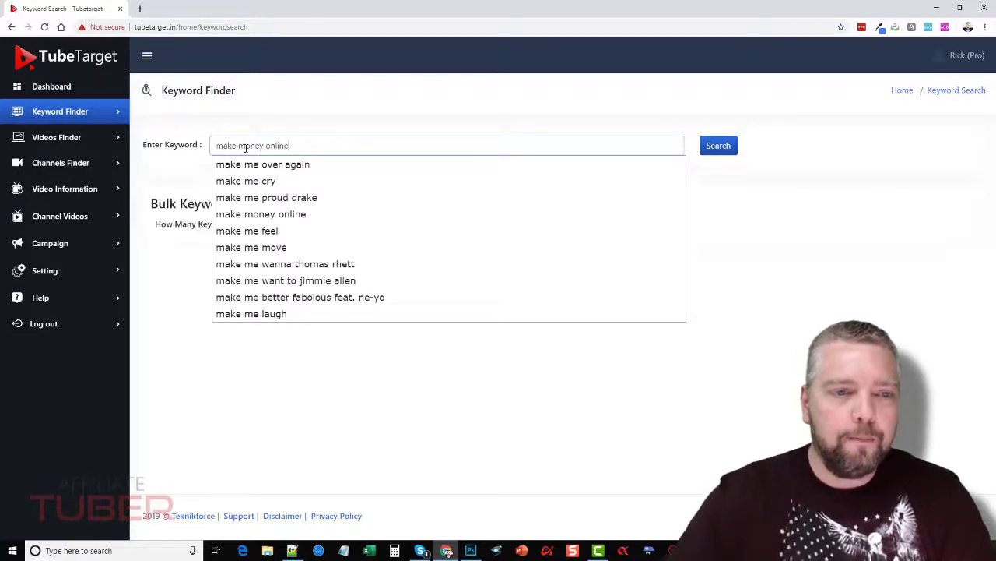
key(Down)
key(Return)
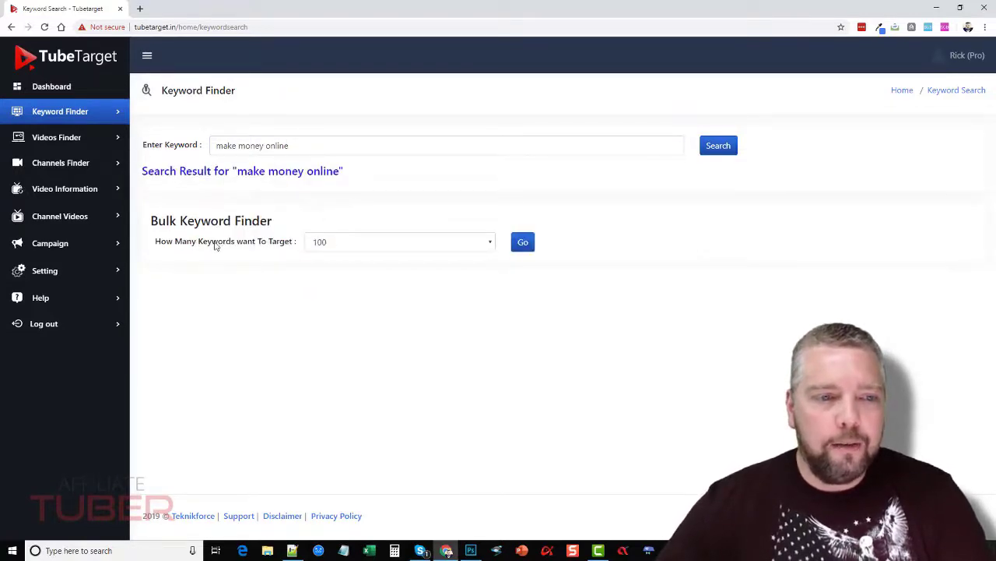
- Run the bulk keyword search with a target of 100 keywords
click(344, 249)
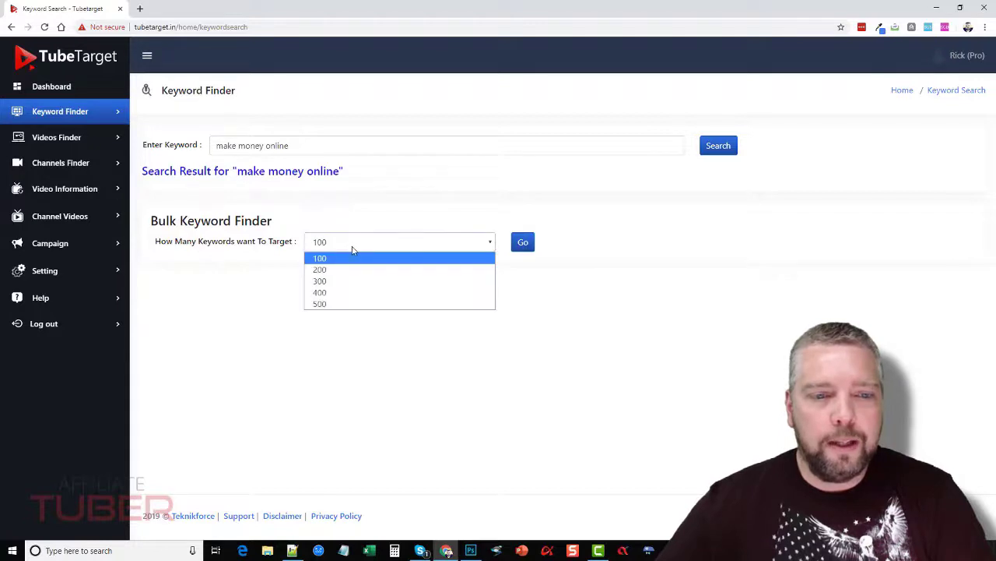
click(333, 260)
click(718, 146)
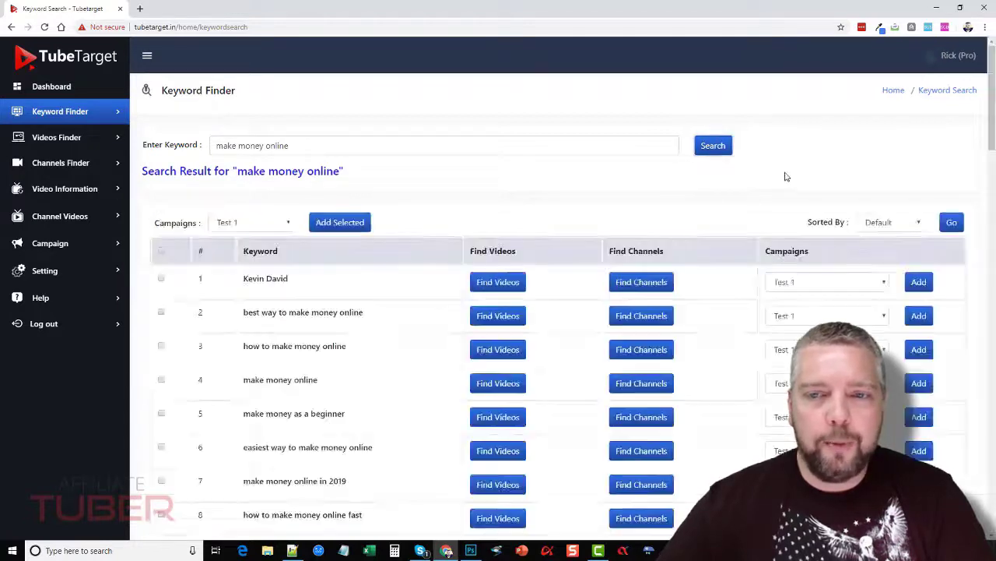
- Add the keywords "best way to make money online", "how to make money online" and "make money online" to the Test 1 campaign
scroll(418, 345, down, 2)
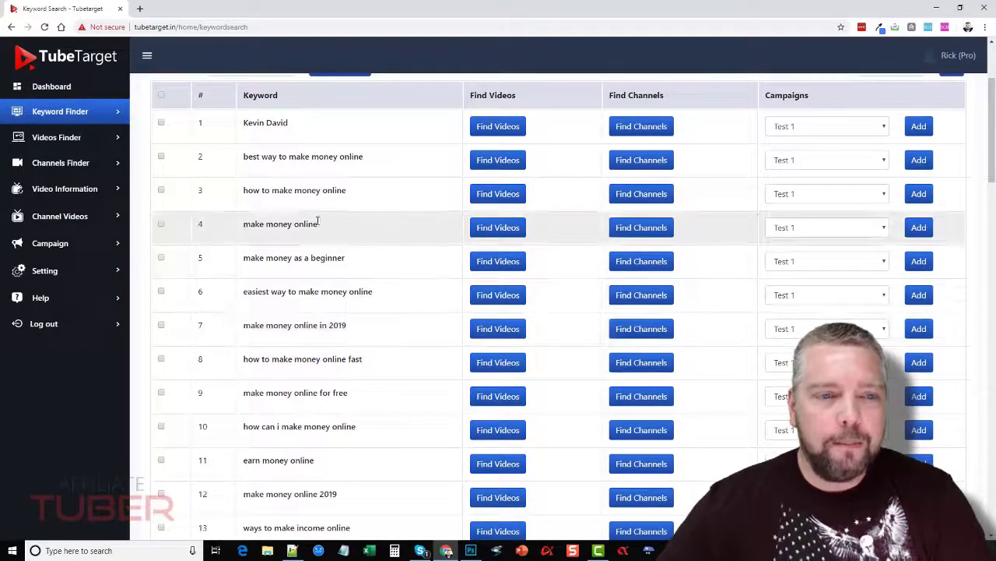
scroll(276, 343, down, 2)
scroll(282, 366, up, 4)
scroll(271, 343, down, 1)
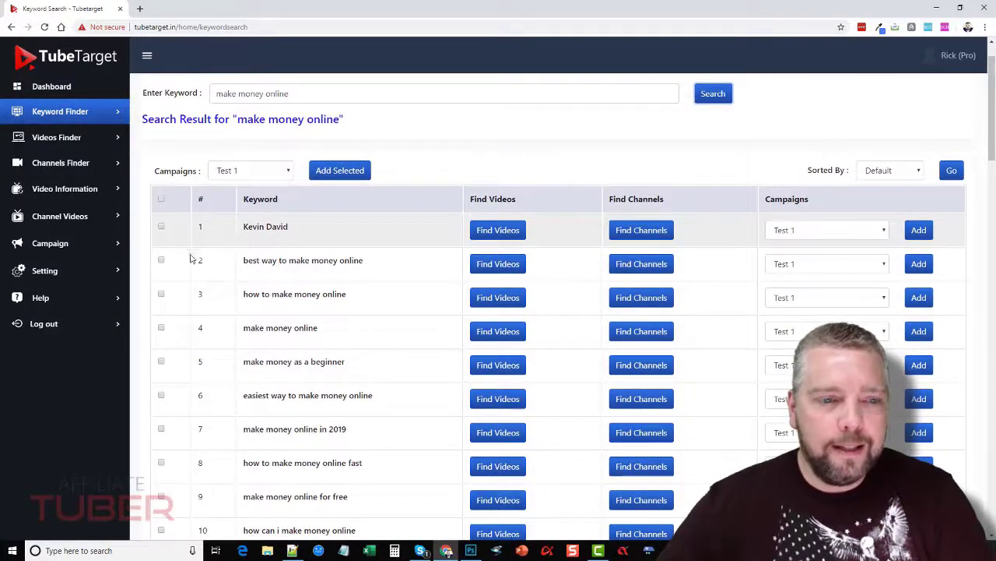
click(161, 260)
click(161, 294)
click(160, 328)
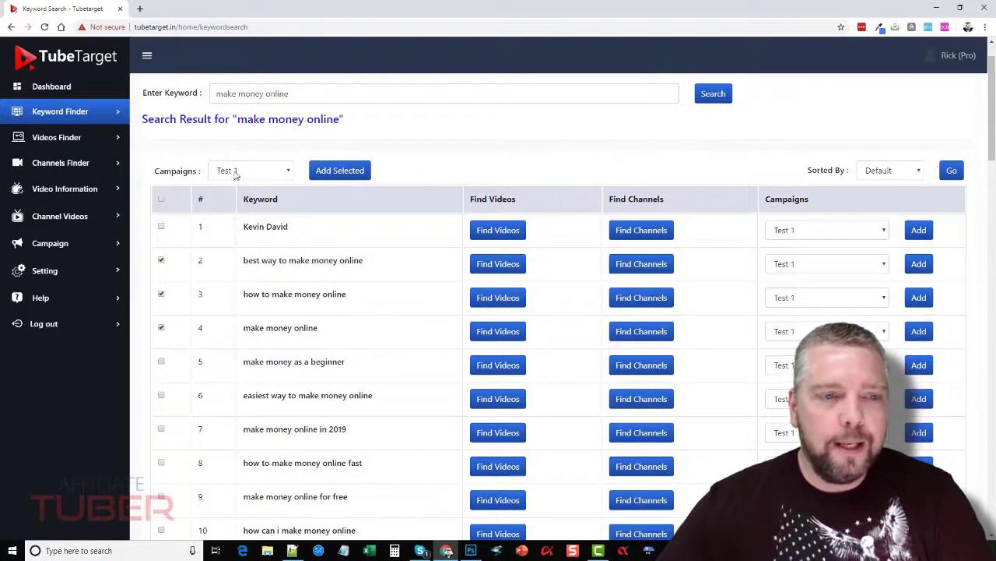
click(335, 172)
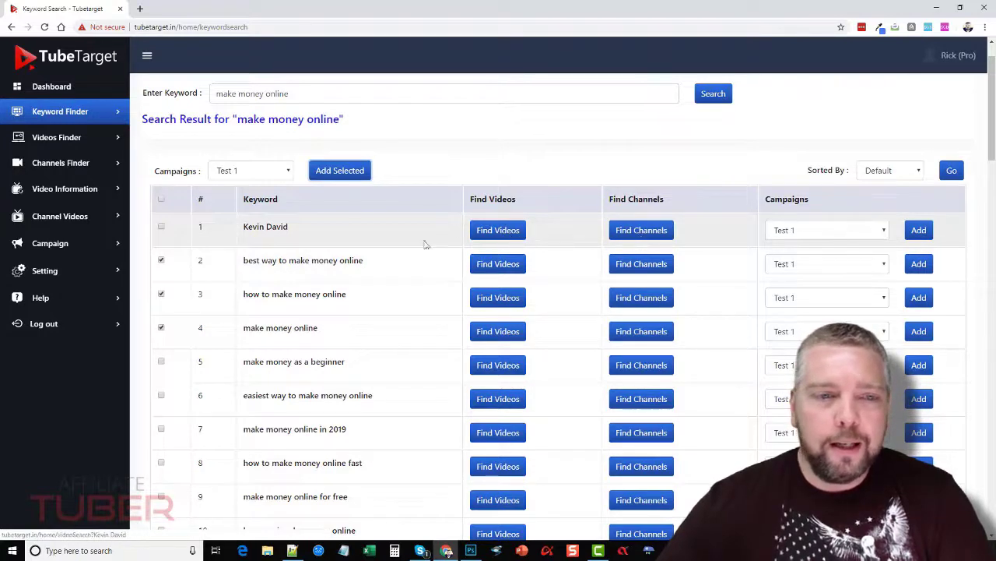
- Search the Videos Finder for "make money online"
click(49, 141)
click(271, 150)
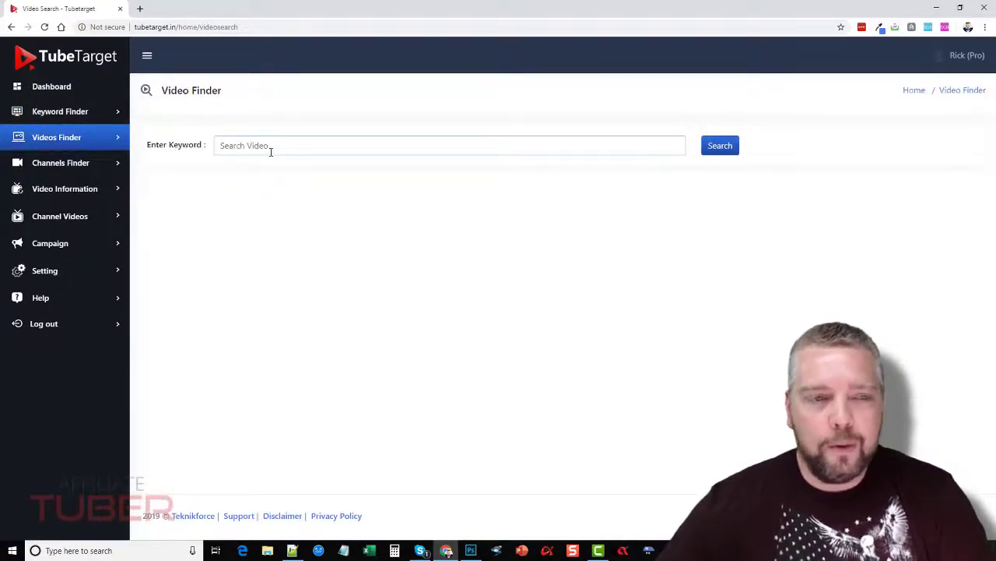
text(make money online)
click(400, 111)
click(720, 151)
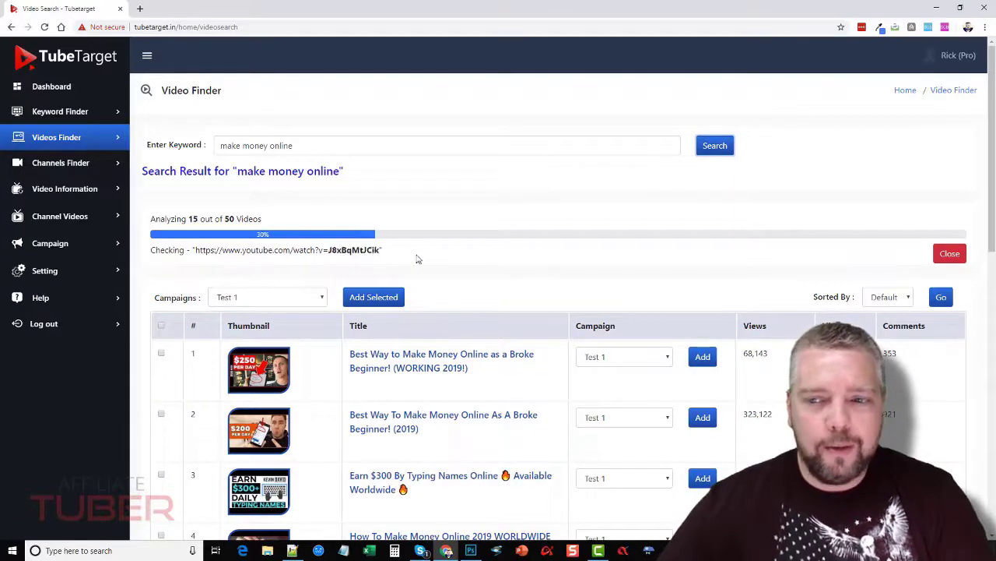
scroll(440, 263, down, 5)
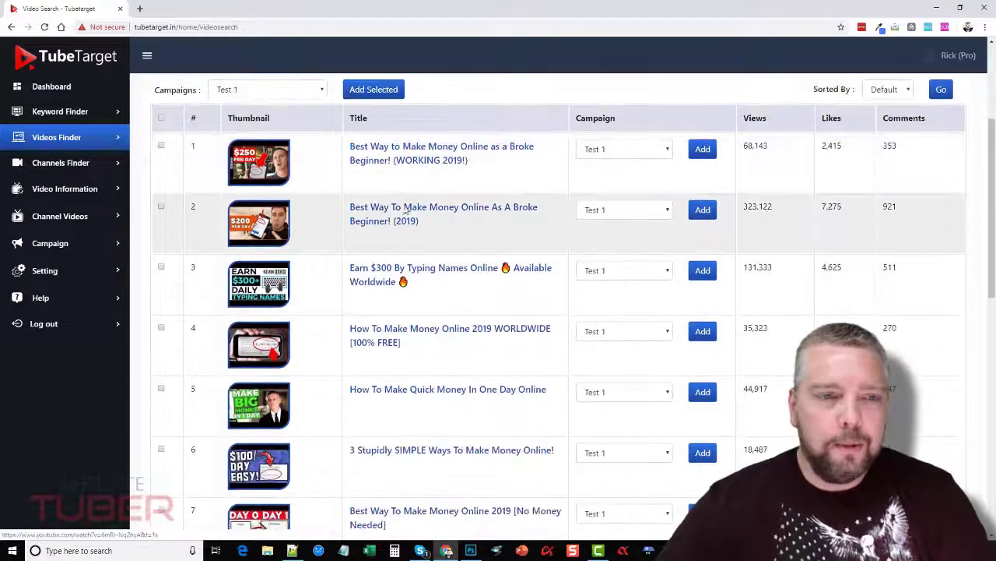
click(162, 118)
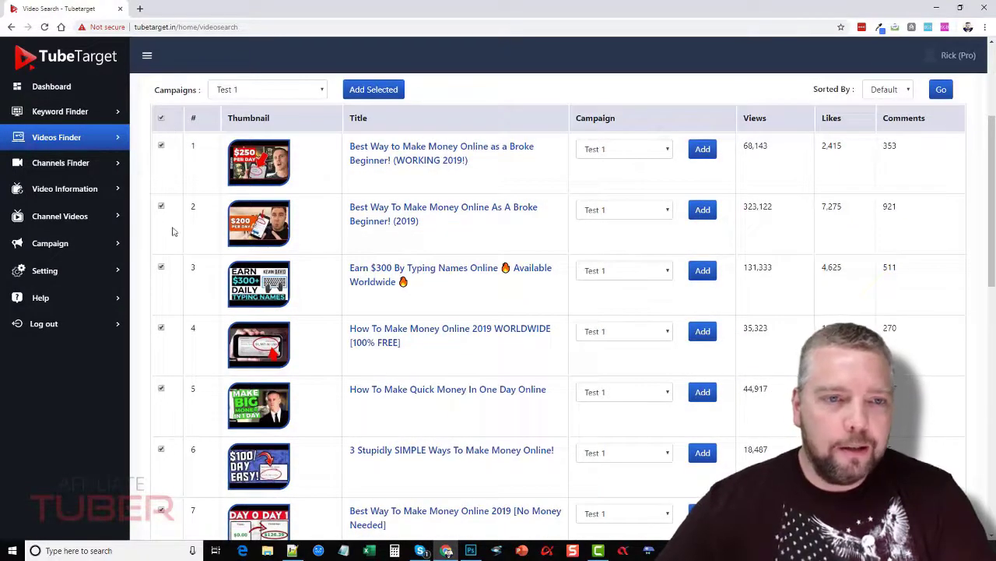
click(162, 118)
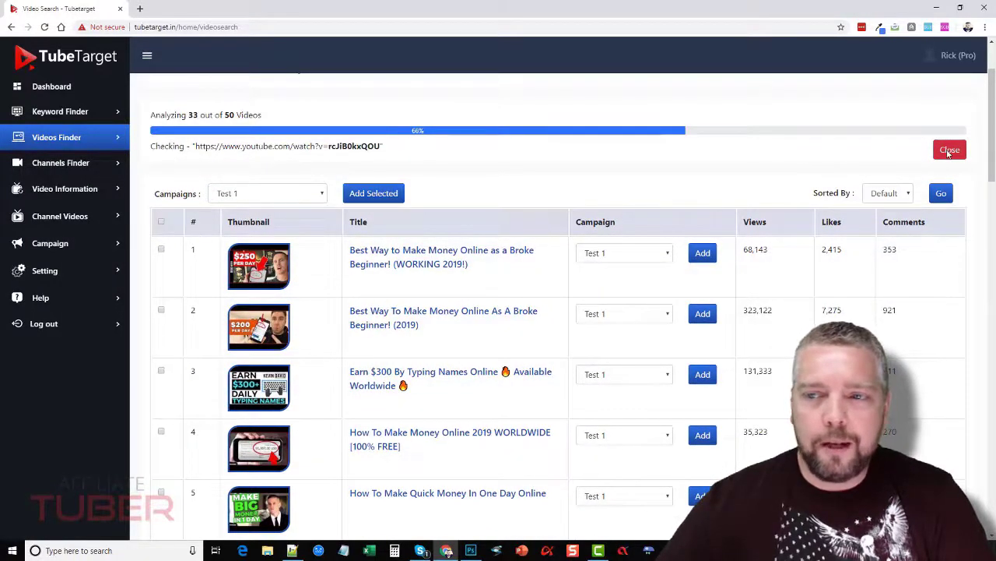
- Stop the running video analysis and sort the video results by Views
click(949, 150)
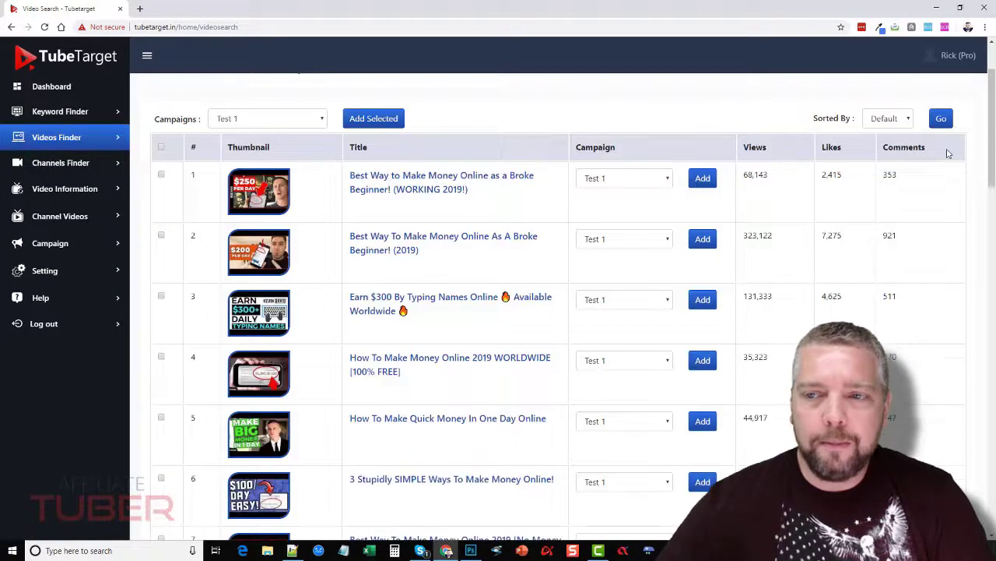
click(884, 120)
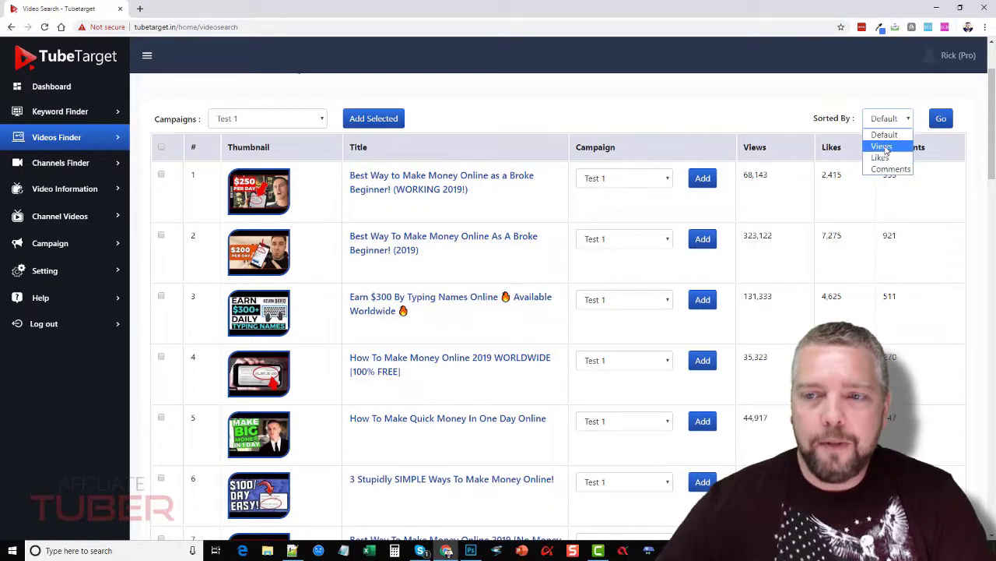
click(882, 147)
click(941, 118)
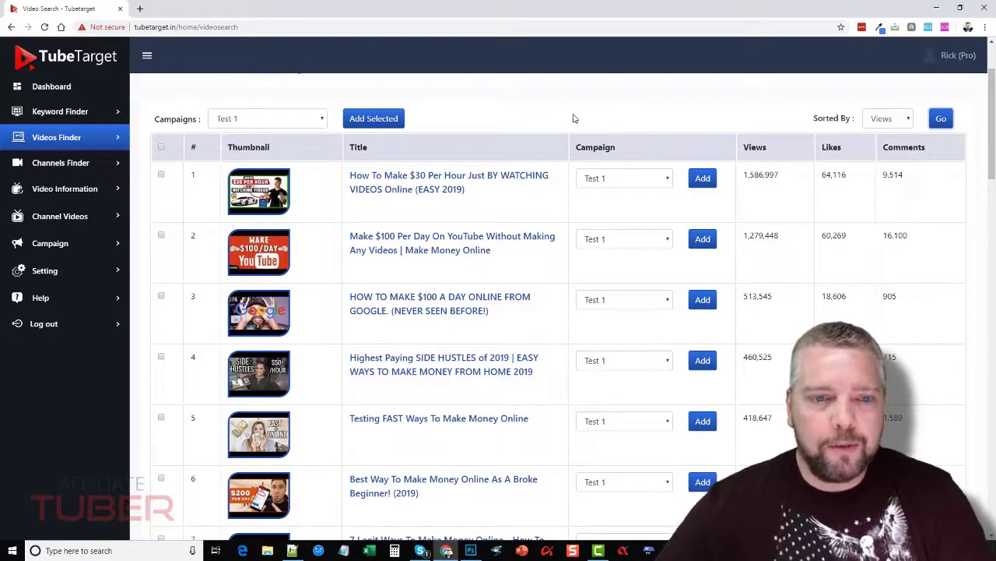
- Open the four most-viewed video results in separate browser tabs
click(418, 179)
click(412, 241)
click(418, 302)
click(424, 362)
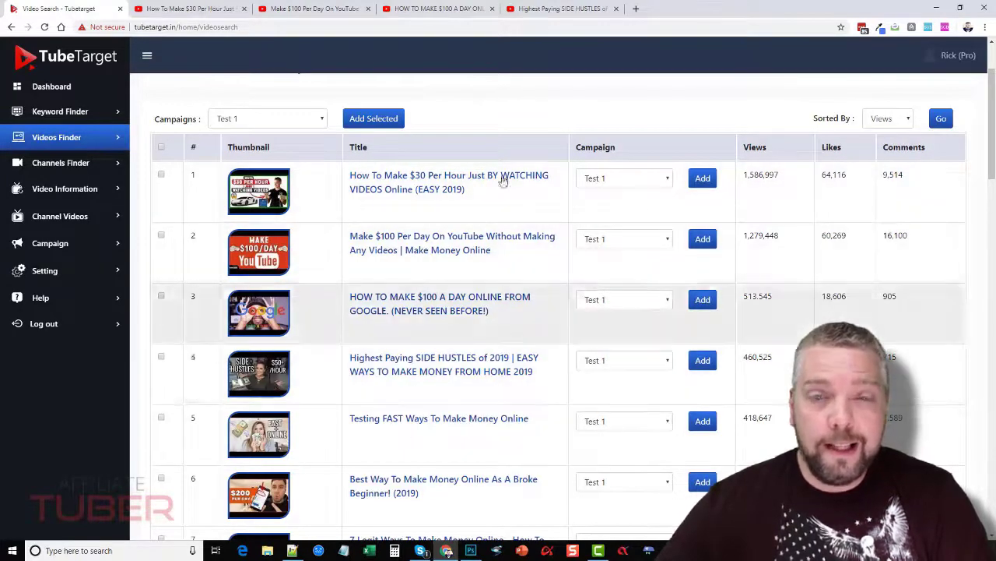
- Check the start of each opened YouTube video for ads and close all four video tabs
click(205, 9)
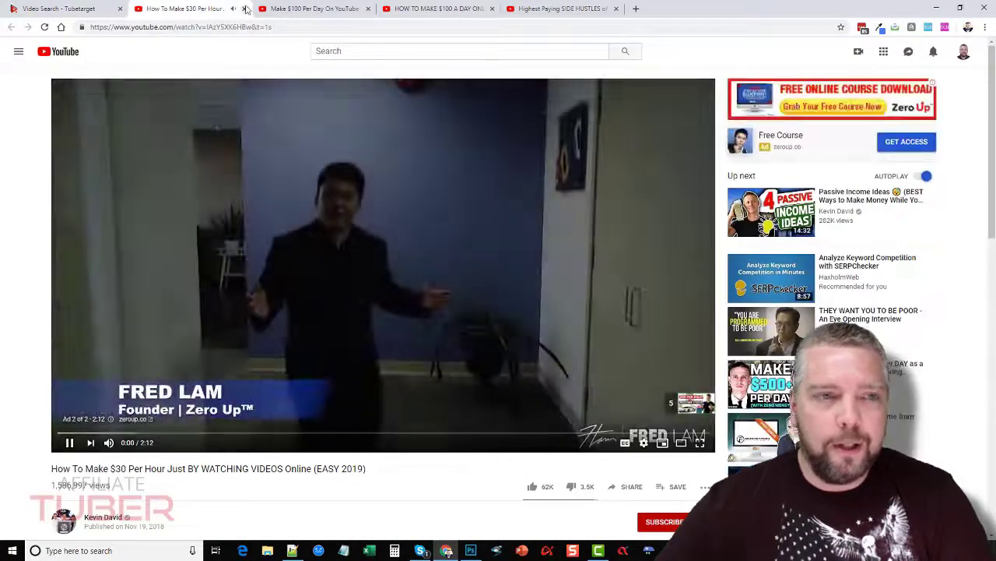
click(244, 9)
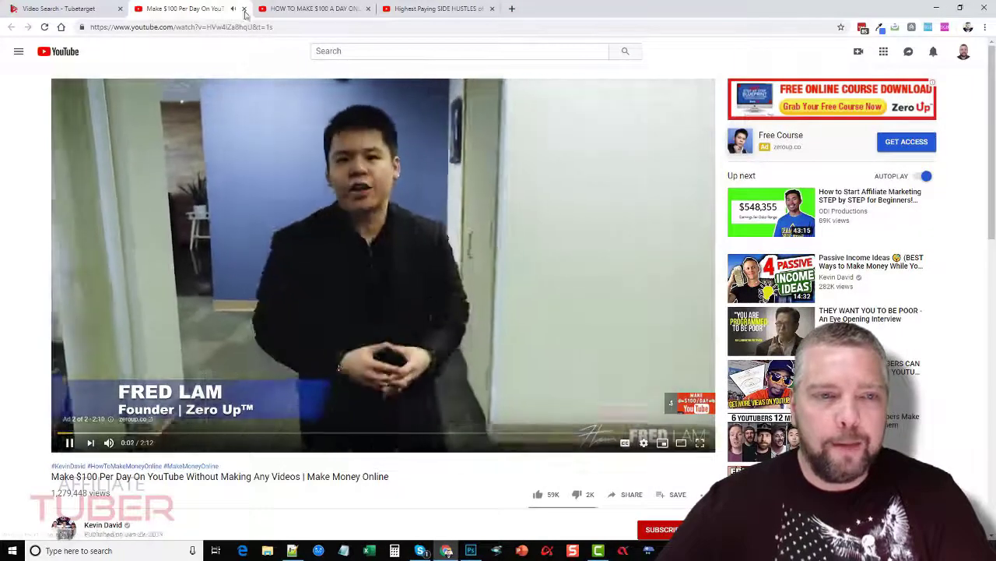
click(244, 9)
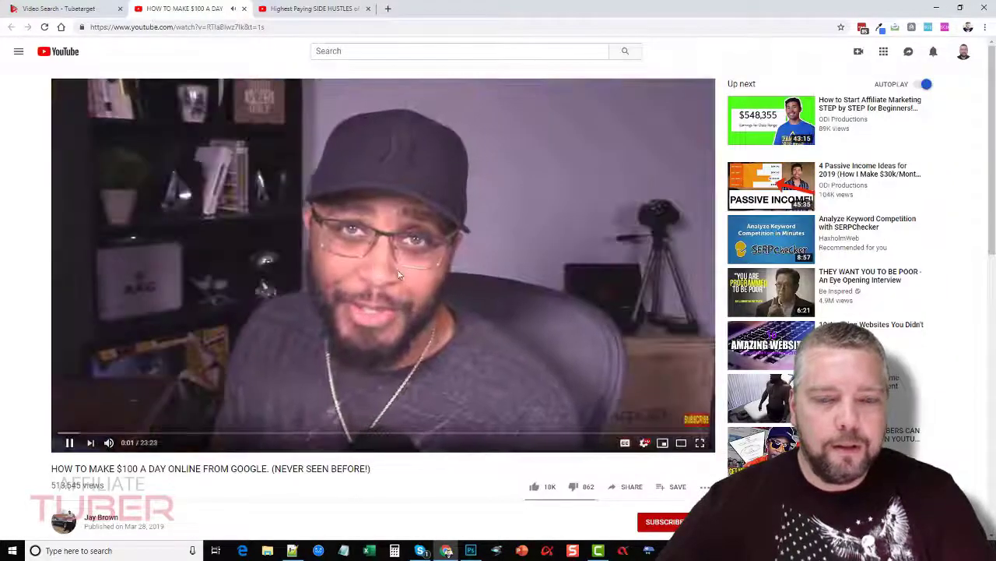
click(400, 264)
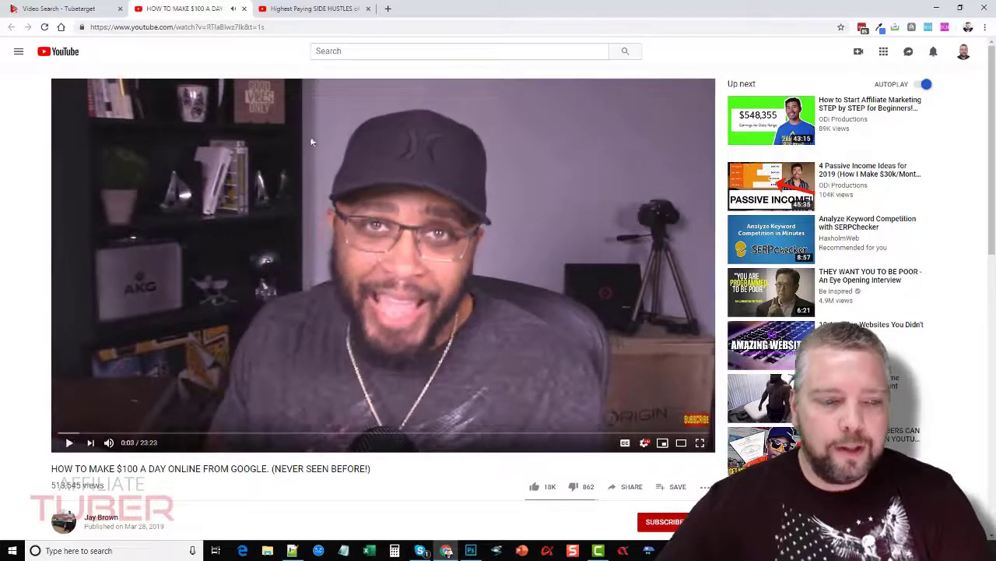
click(244, 8)
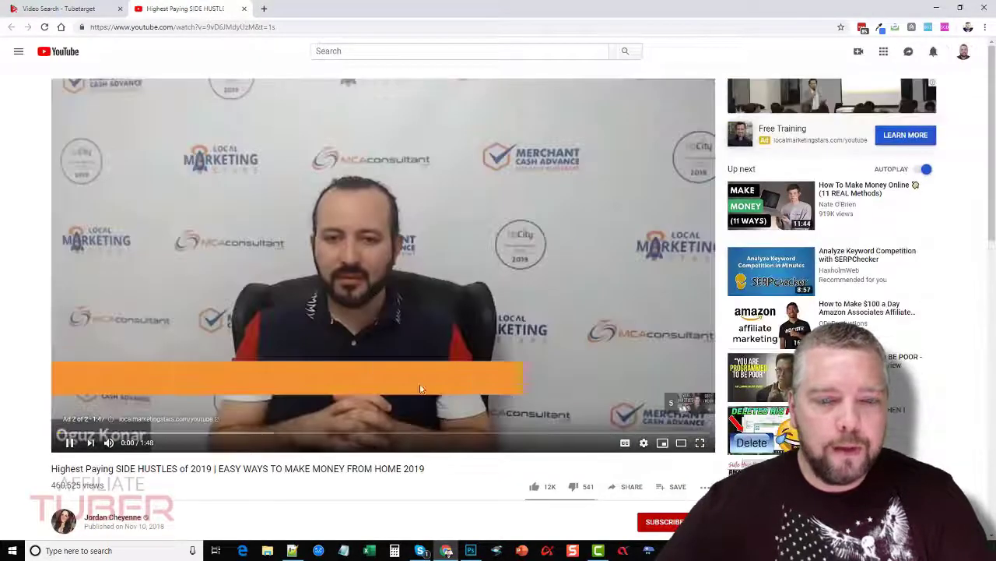
click(245, 9)
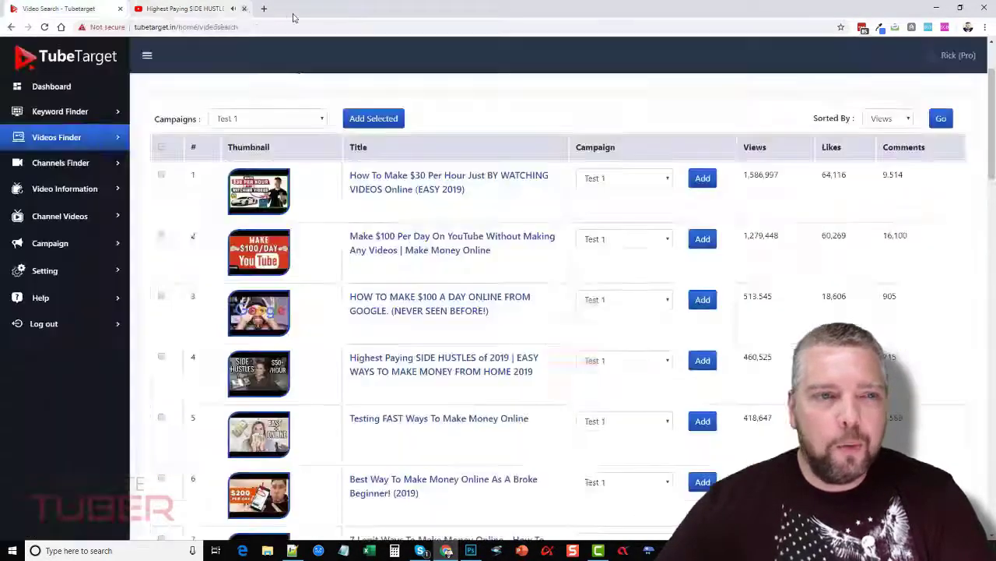
- Add the three most-viewed videos in the results to the Test 1 campaign
scroll(441, 296, down, 7)
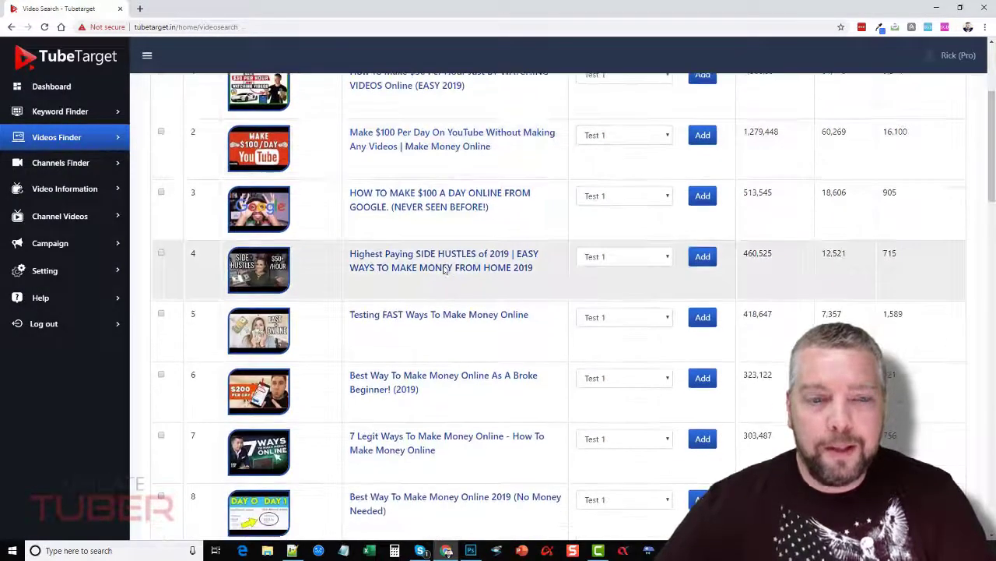
scroll(440, 296, down, 9)
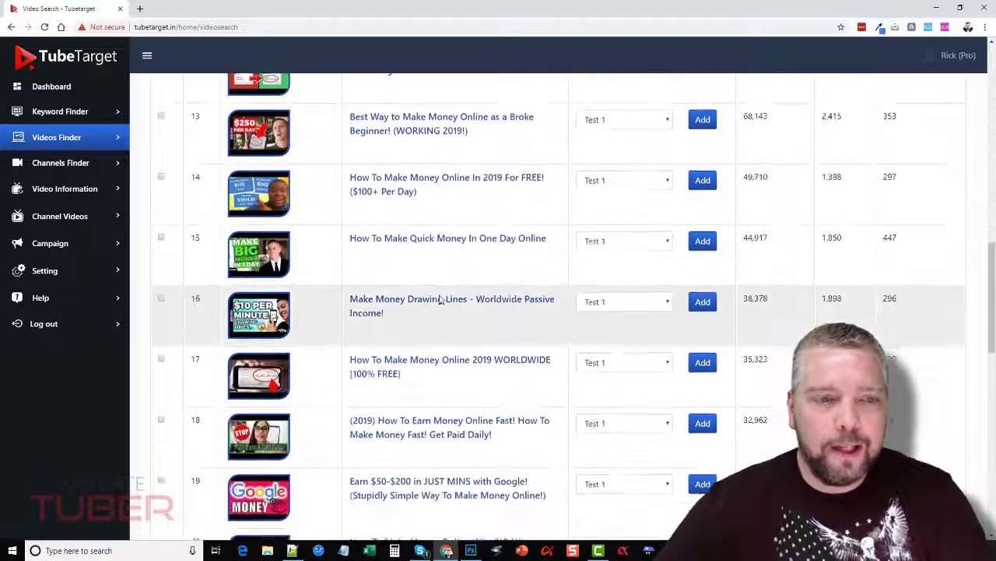
scroll(448, 278, up, 8)
scroll(461, 295, up, 10)
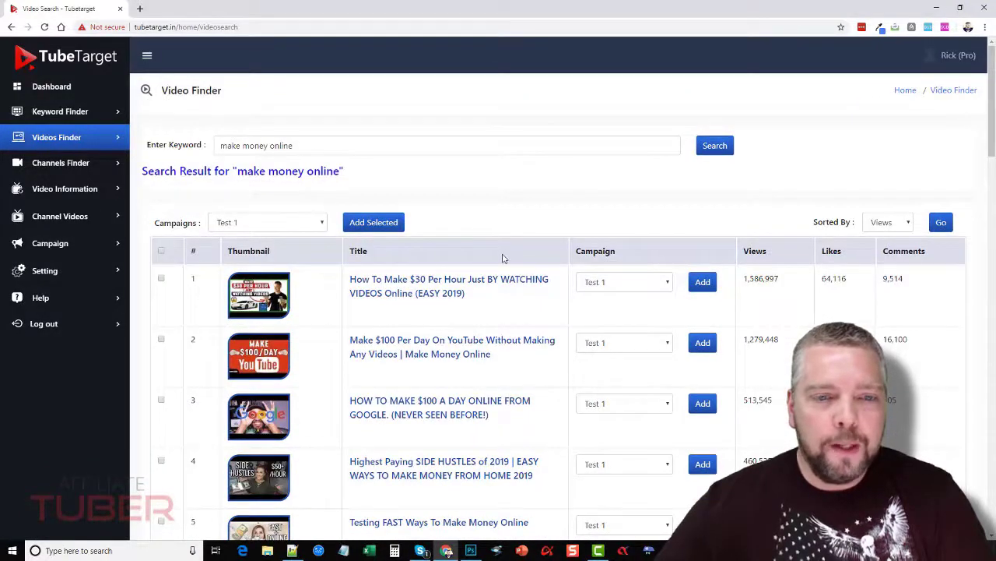
scroll(503, 258, down, 2)
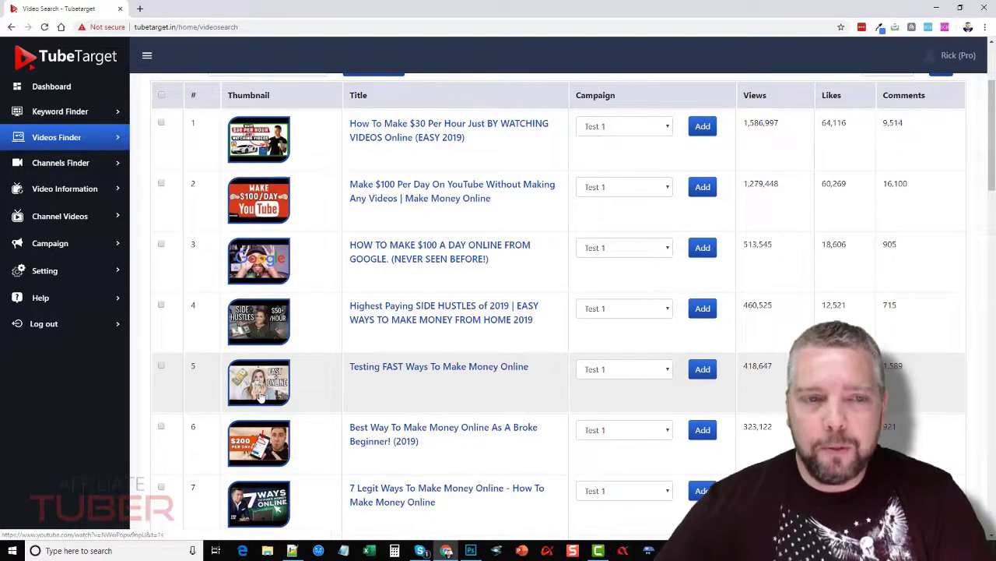
click(161, 122)
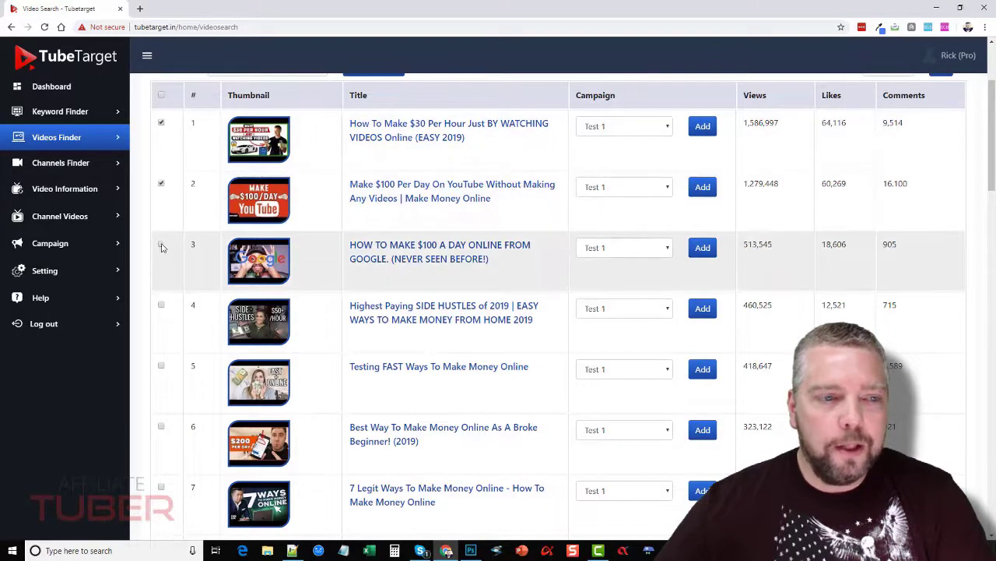
click(161, 243)
scroll(161, 244, up, 2)
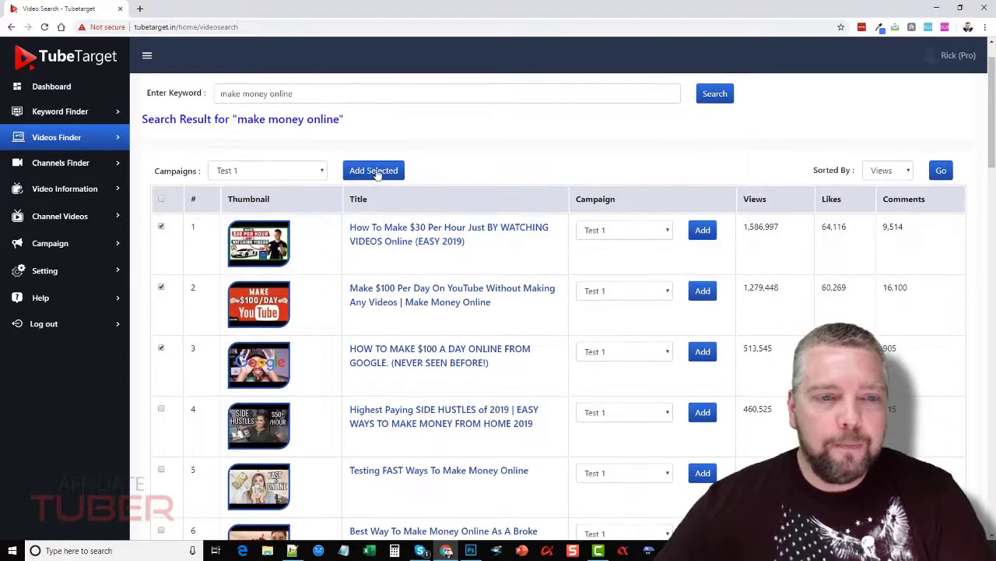
click(376, 171)
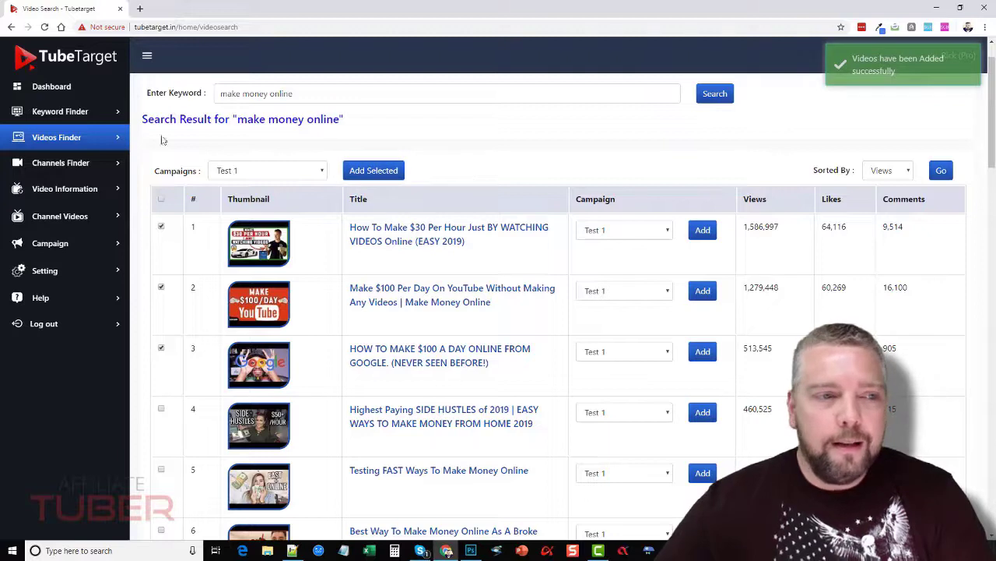
- Open My Campaigns in a new browser tab to check the Test 1 campaign's keywords and videos
click(51, 245)
click(58, 267)
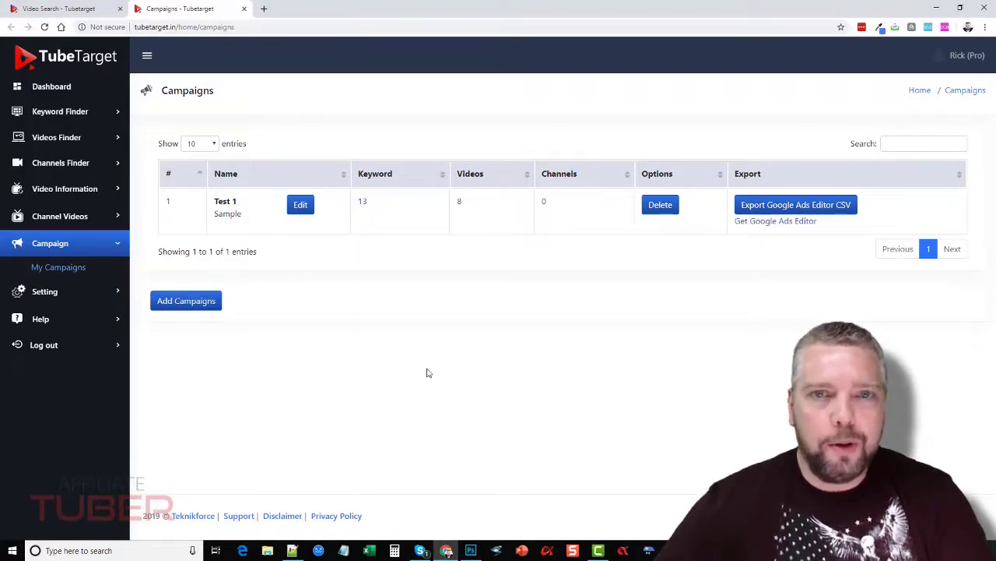
- Search the Channel Finder for channels matching "make money online"
click(62, 162)
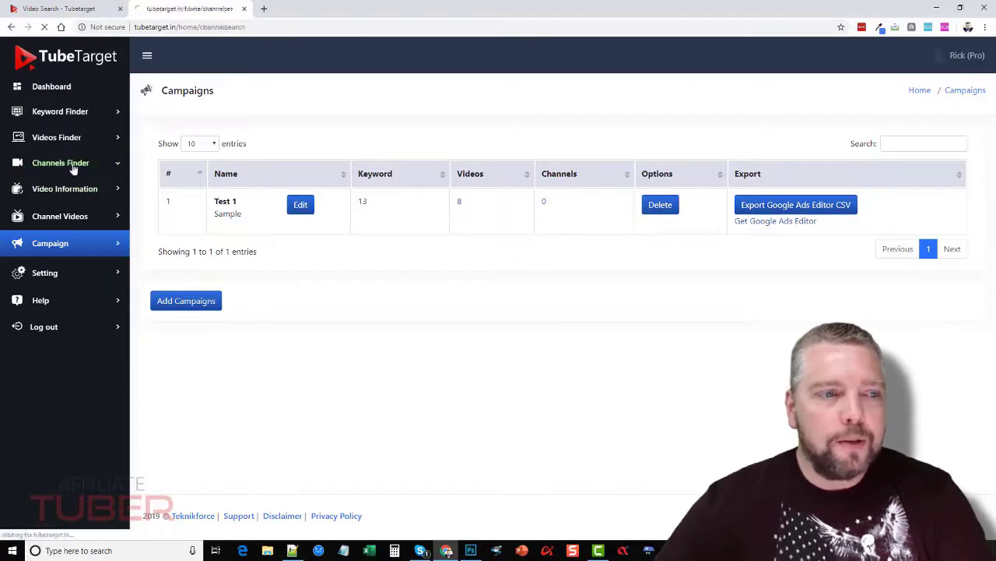
click(247, 145)
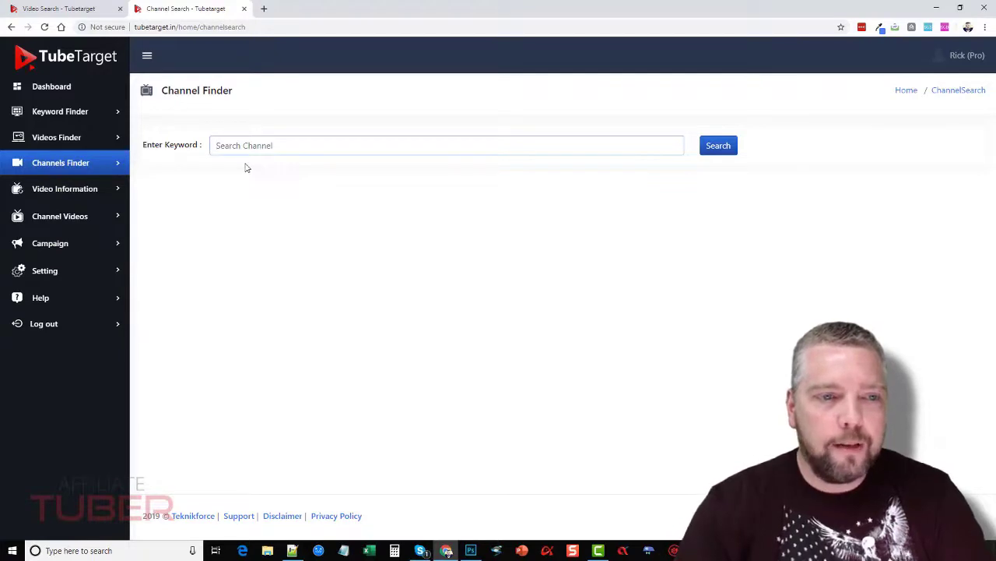
text(make money online)
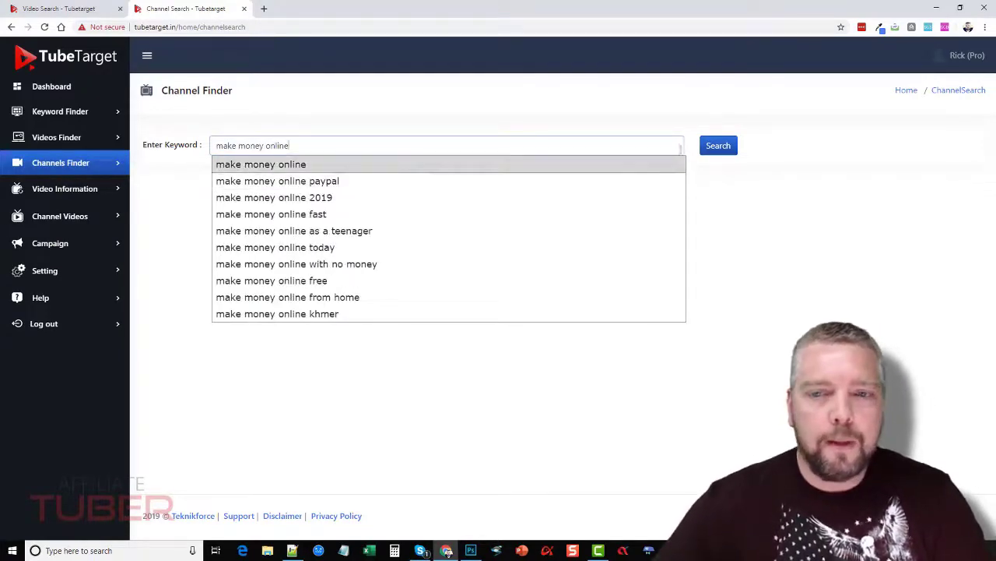
click(710, 148)
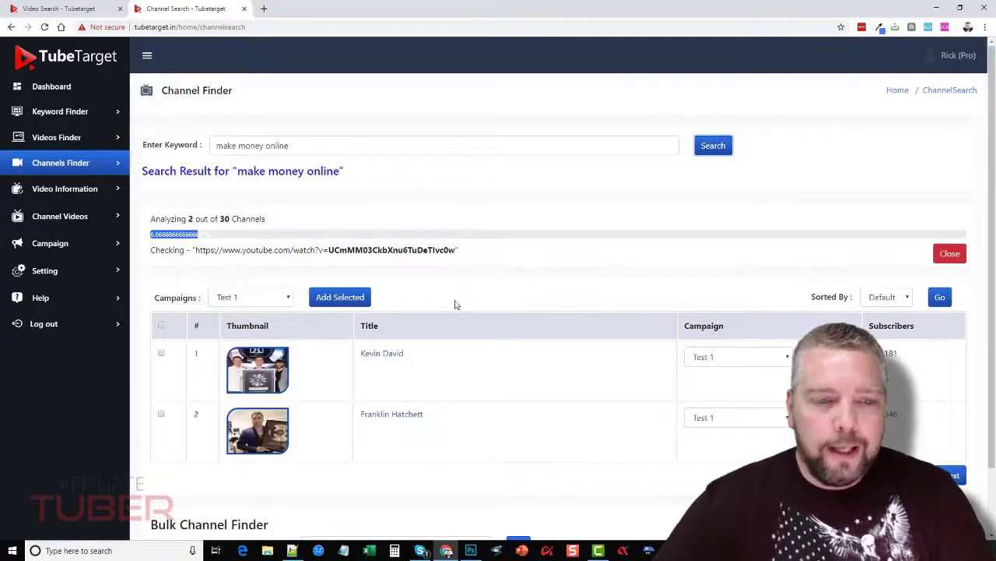
- Stop the ongoing channel analysis and sort the found channels by subscribers
scroll(460, 309, down, 1)
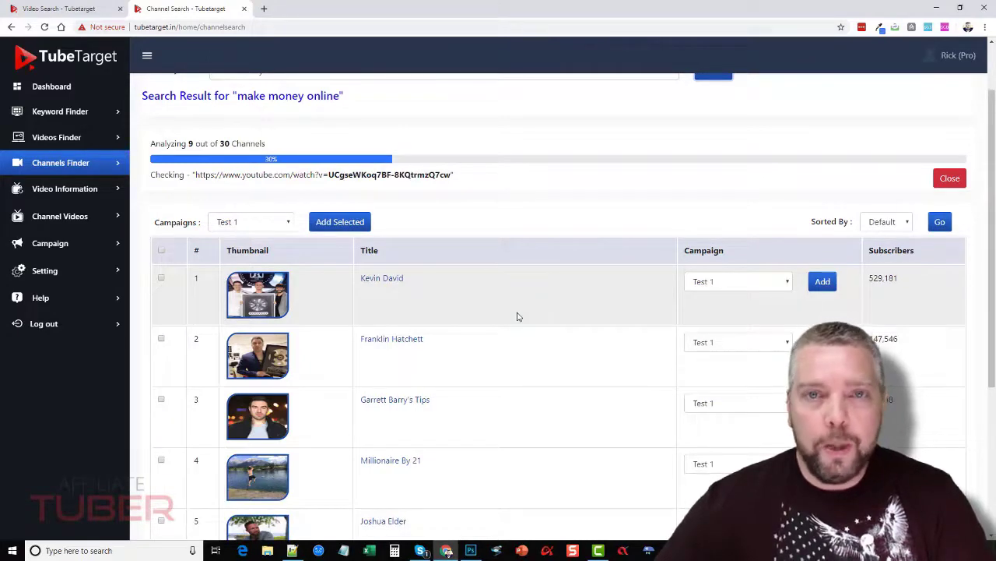
scroll(516, 356, down, 2)
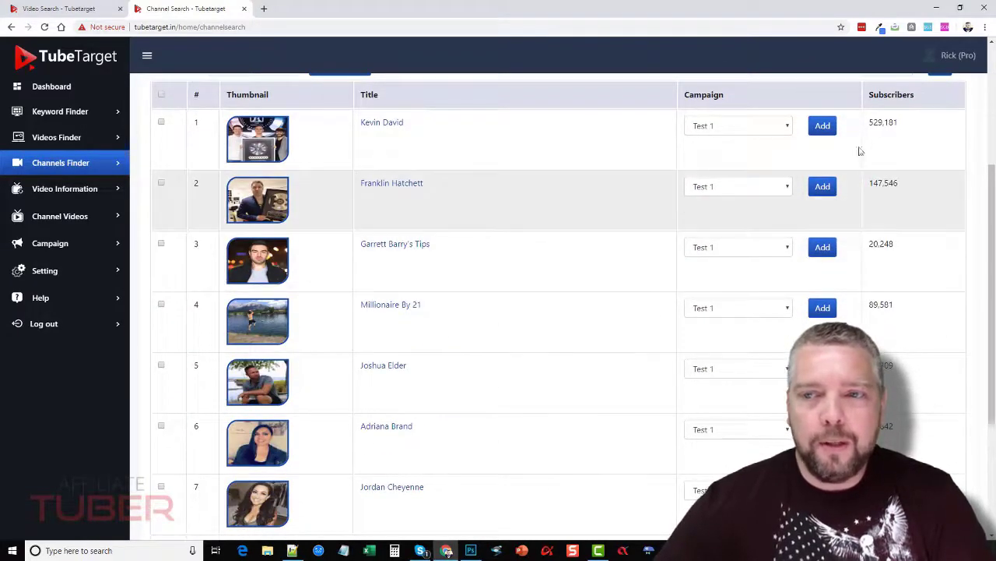
scroll(919, 215, up, 1)
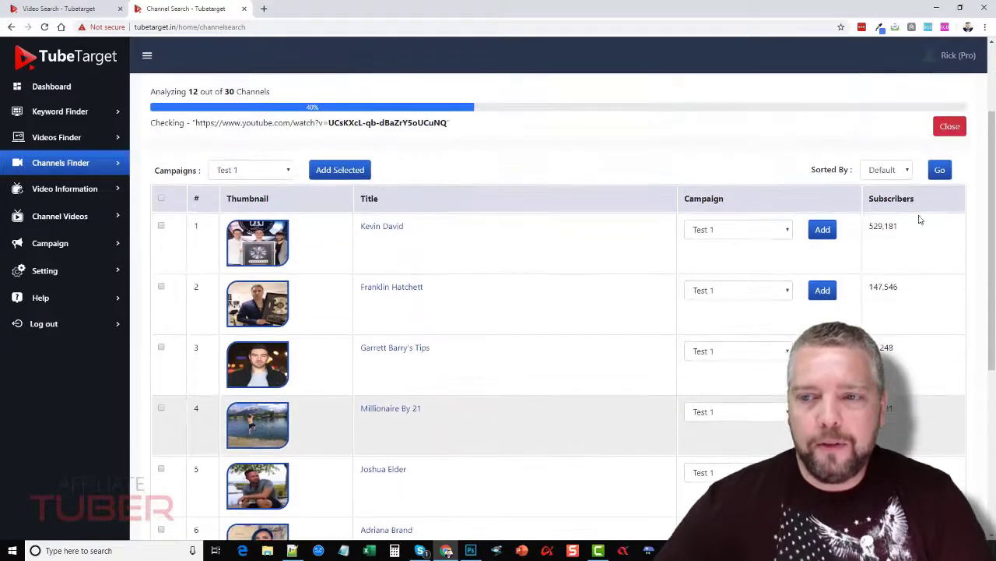
click(964, 127)
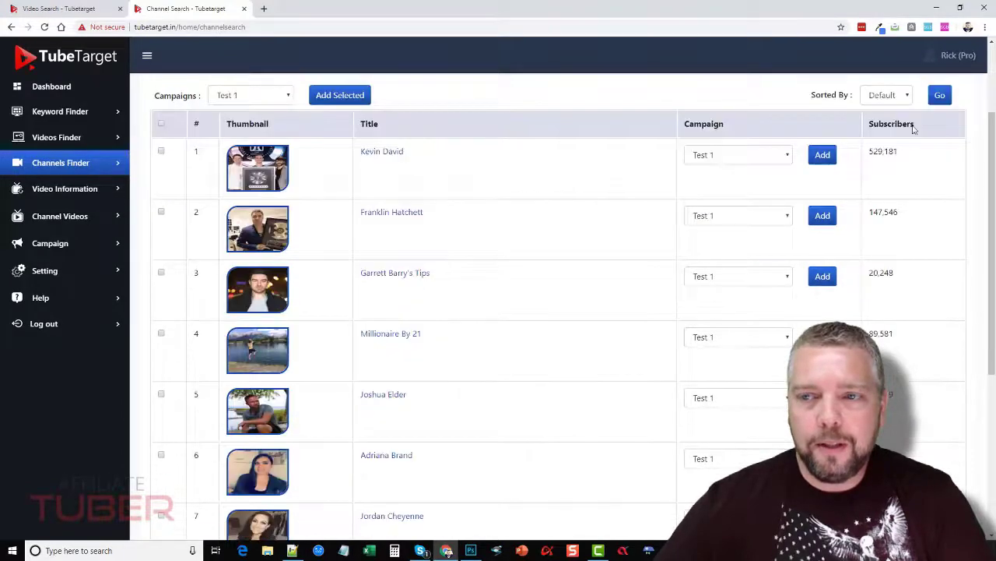
click(884, 95)
click(888, 123)
click(936, 97)
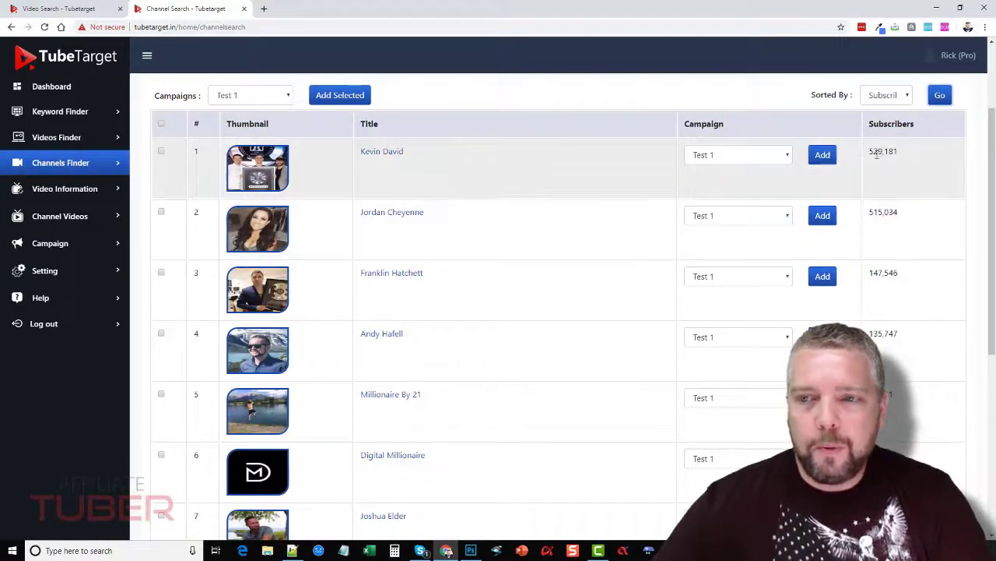
- Open the most-subscribed channel on YouTube, check its most popular upload for ads, and close that video
scroll(483, 184, up, 2)
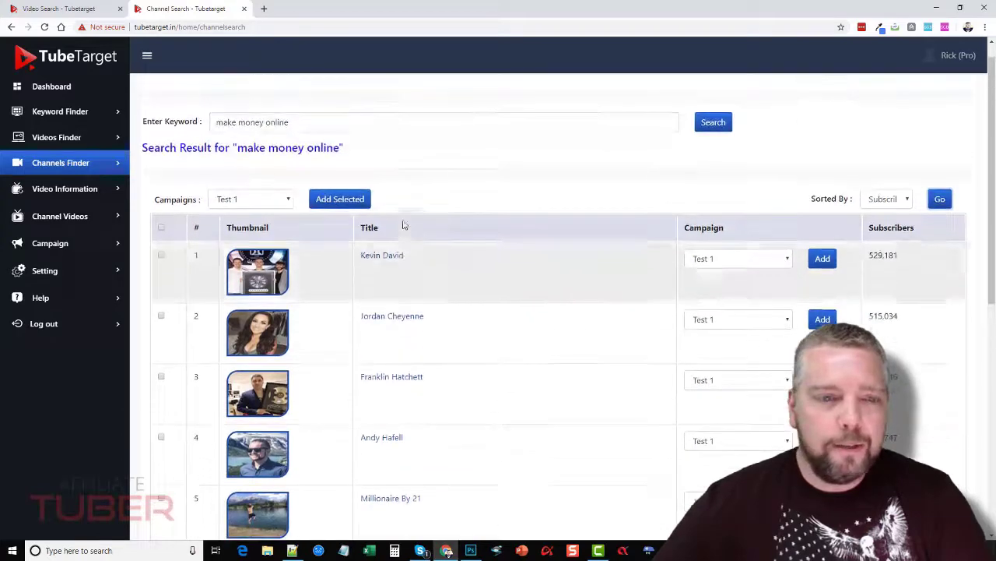
click(383, 255)
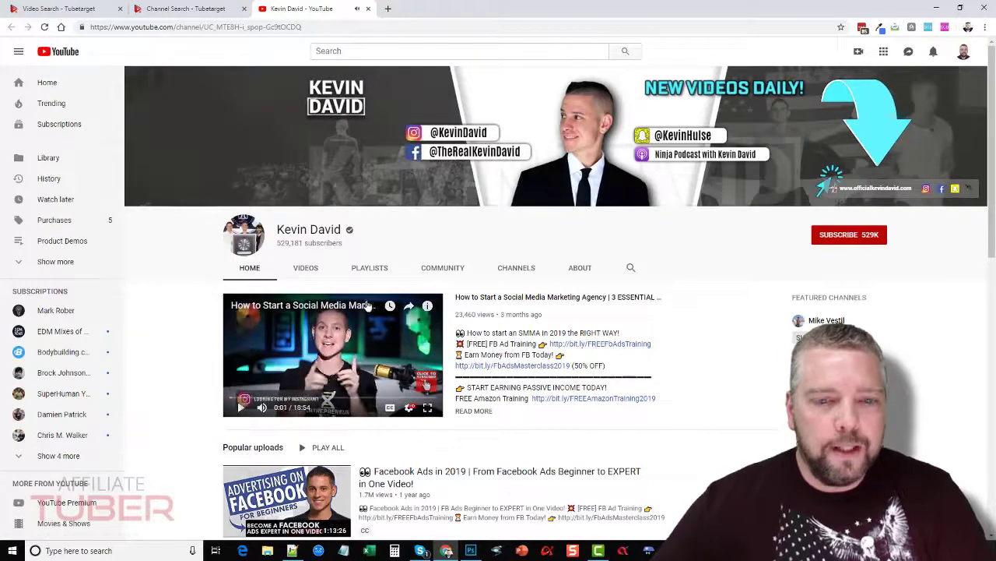
scroll(373, 311, down, 2)
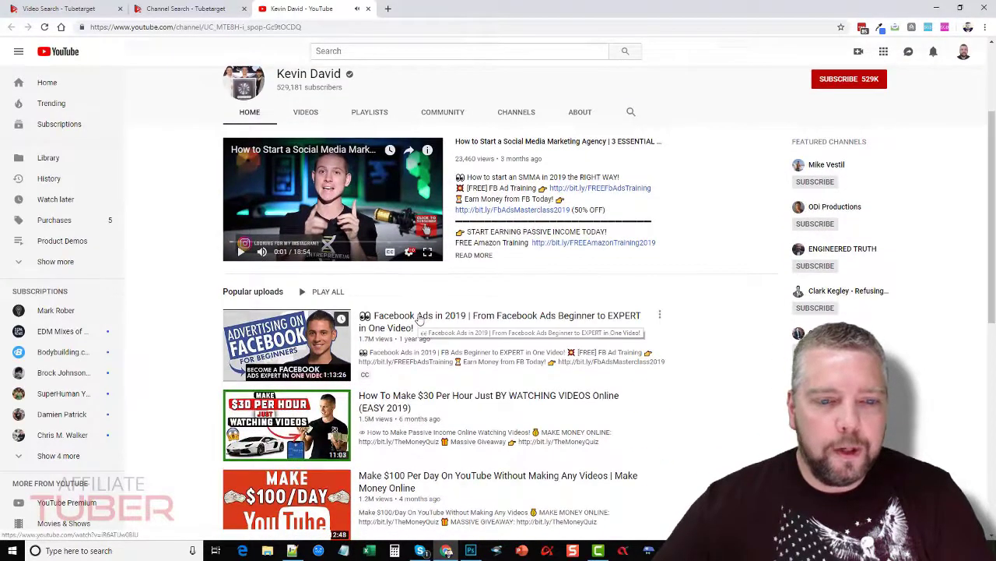
middle_click(411, 321)
key(ctrl+Tab)
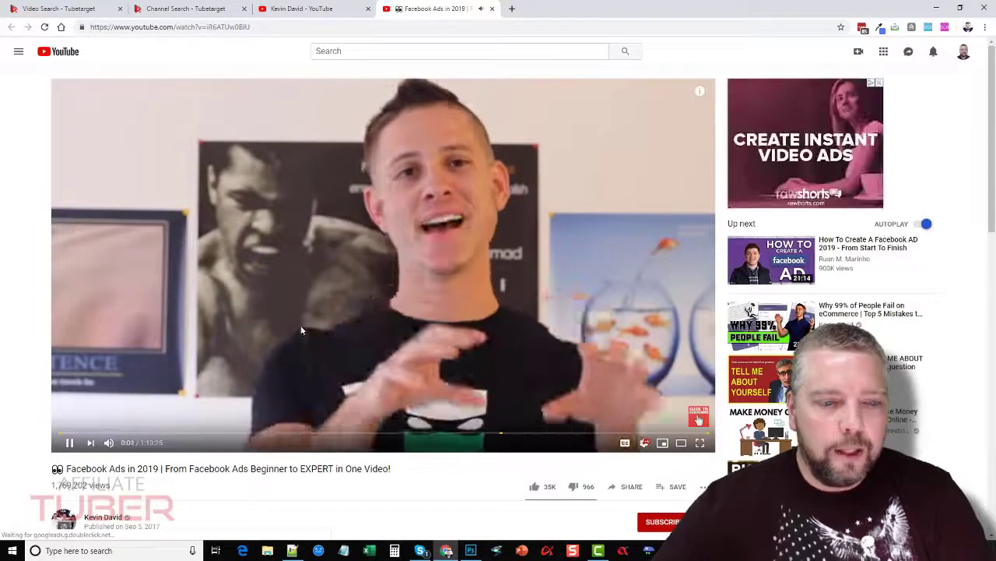
click(67, 442)
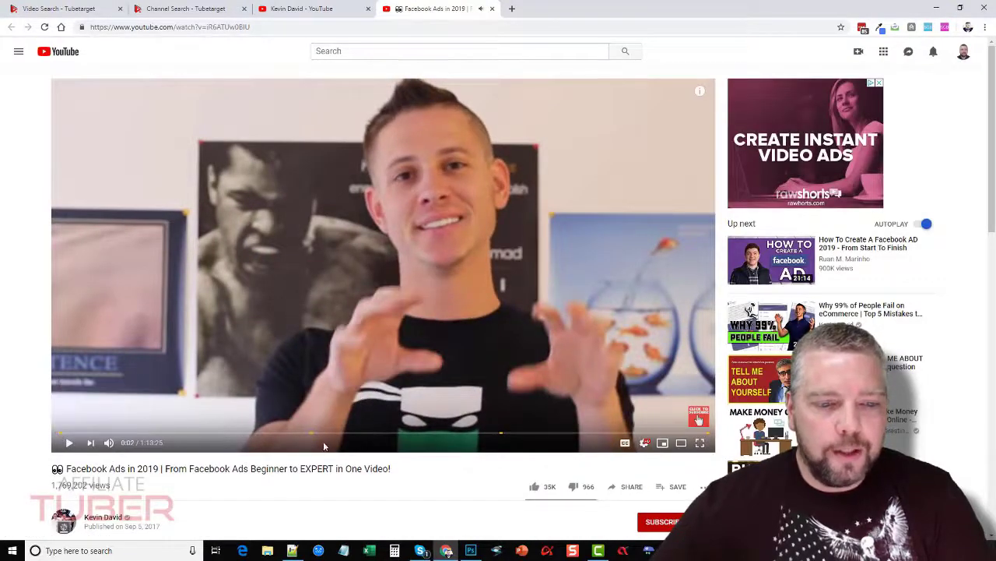
click(492, 9)
- Check the channel's second and third most popular uploads for ads in separate tabs, and close the videos and the channel page
scroll(444, 276, down, 2)
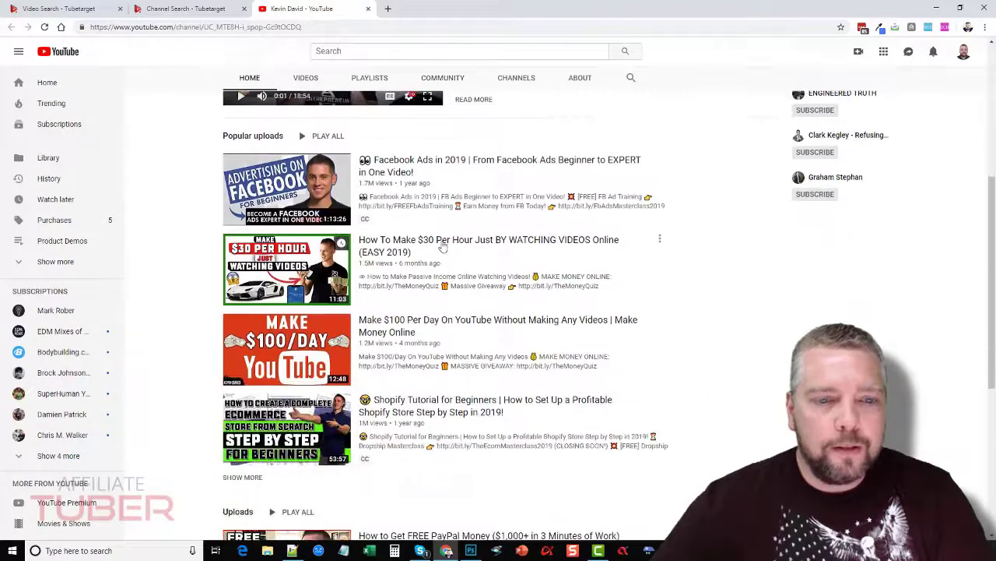
middle_click(442, 243)
middle_click(458, 322)
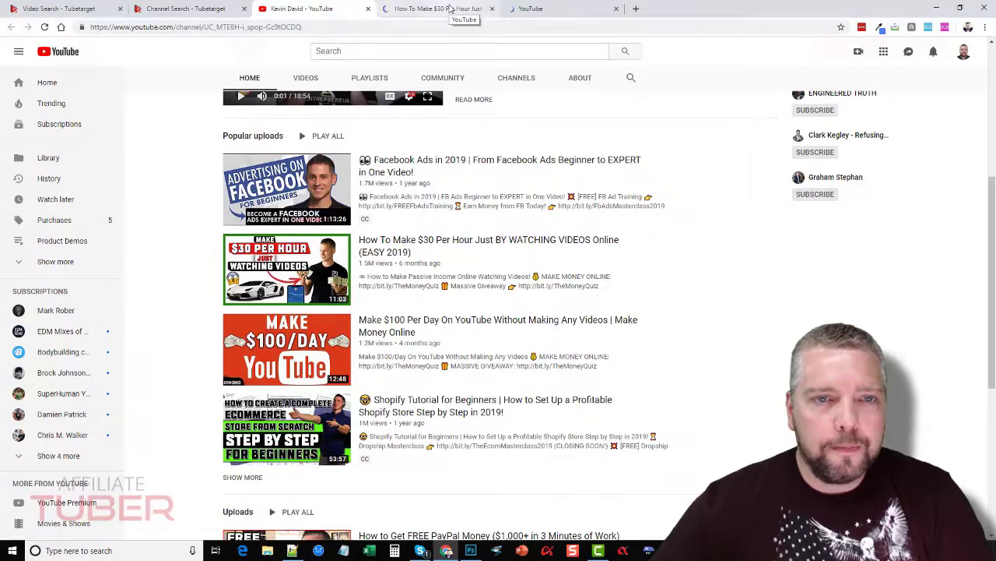
click(450, 8)
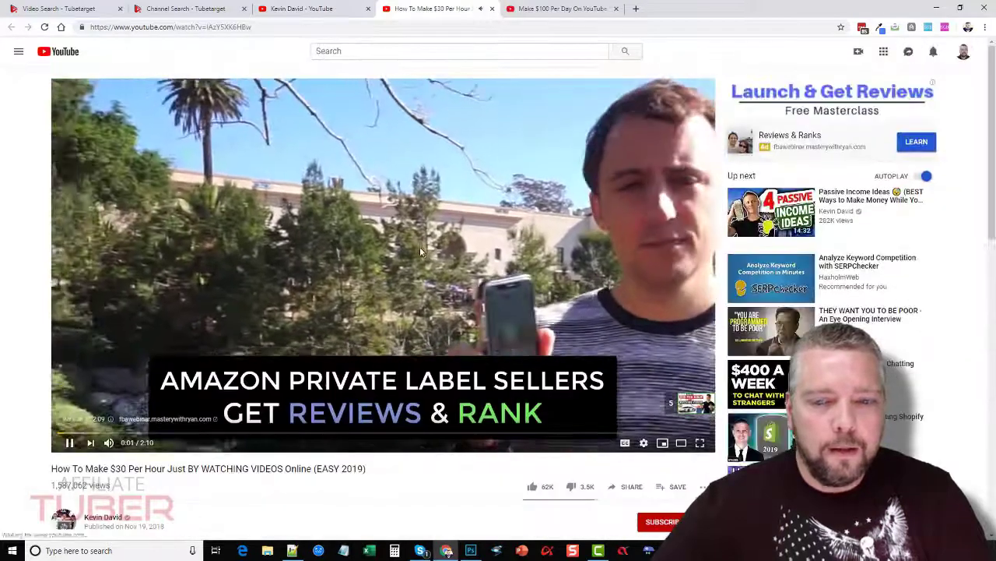
click(421, 246)
click(492, 9)
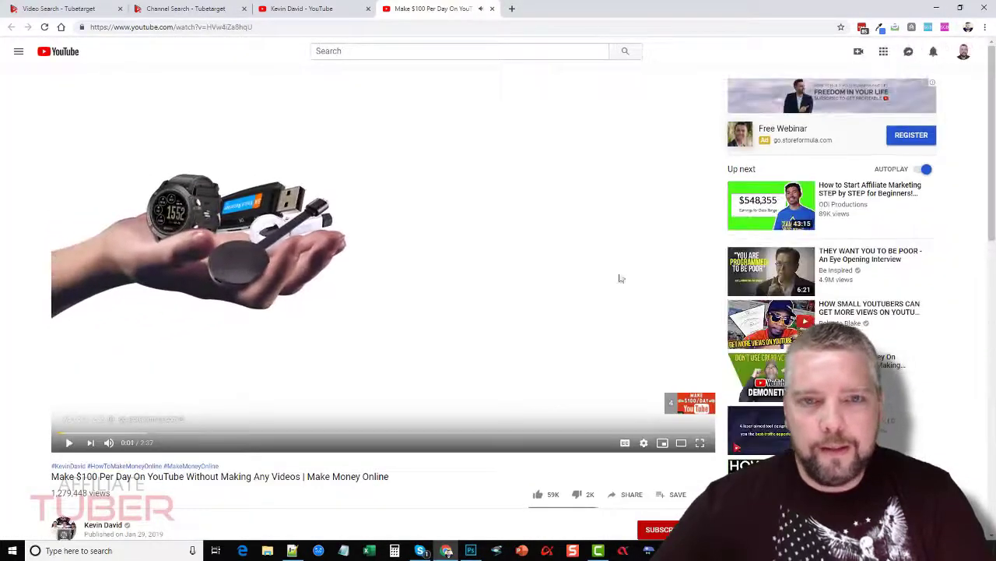
click(492, 9)
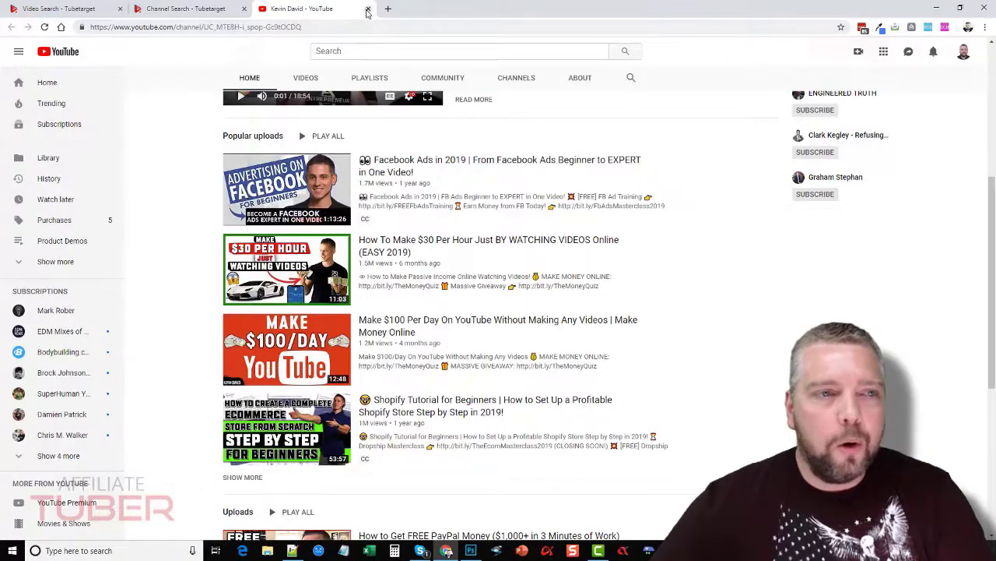
click(368, 8)
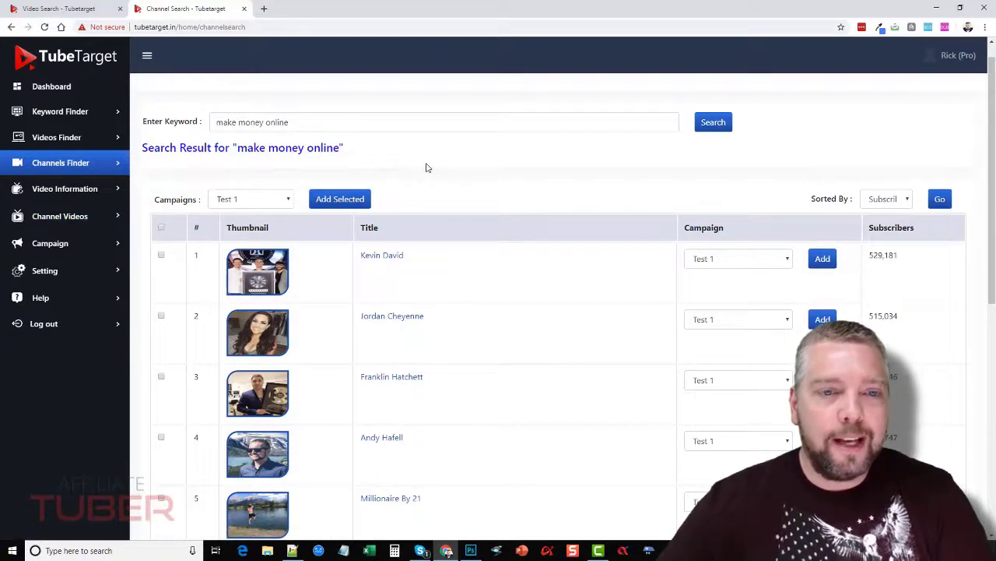
- Open the Dashboard to review the Test 1 campaign's data charts and recently added keywords
click(498, 121)
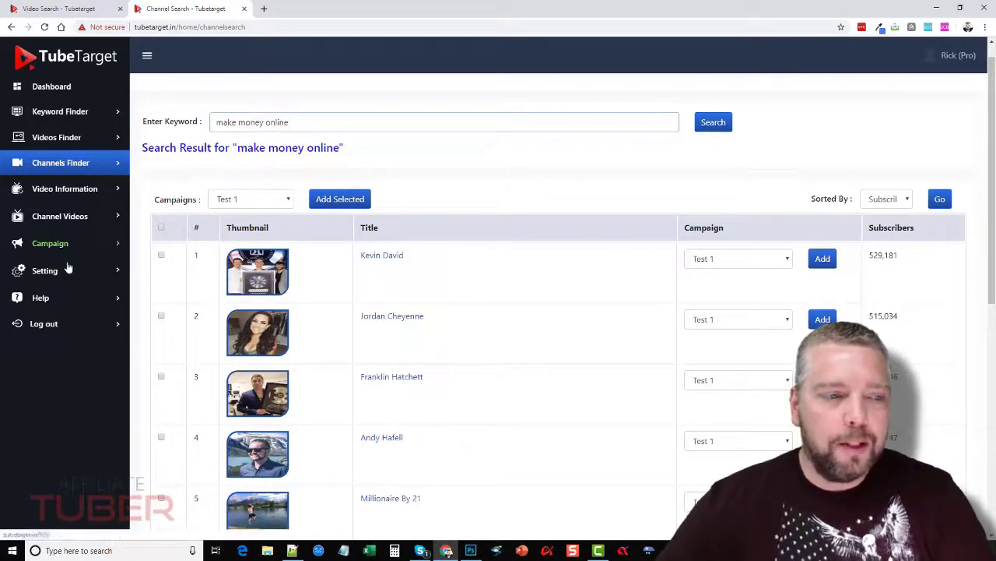
click(57, 89)
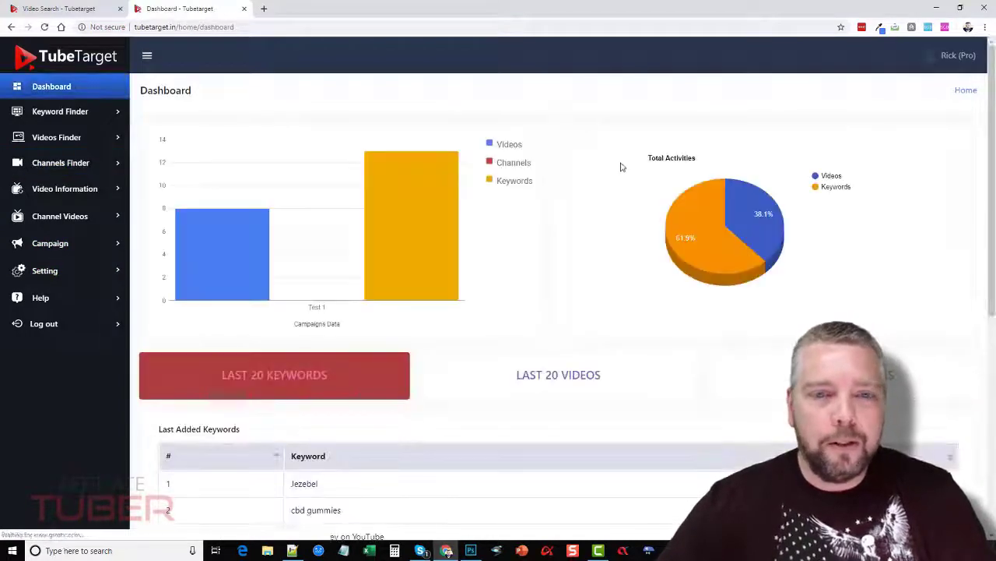